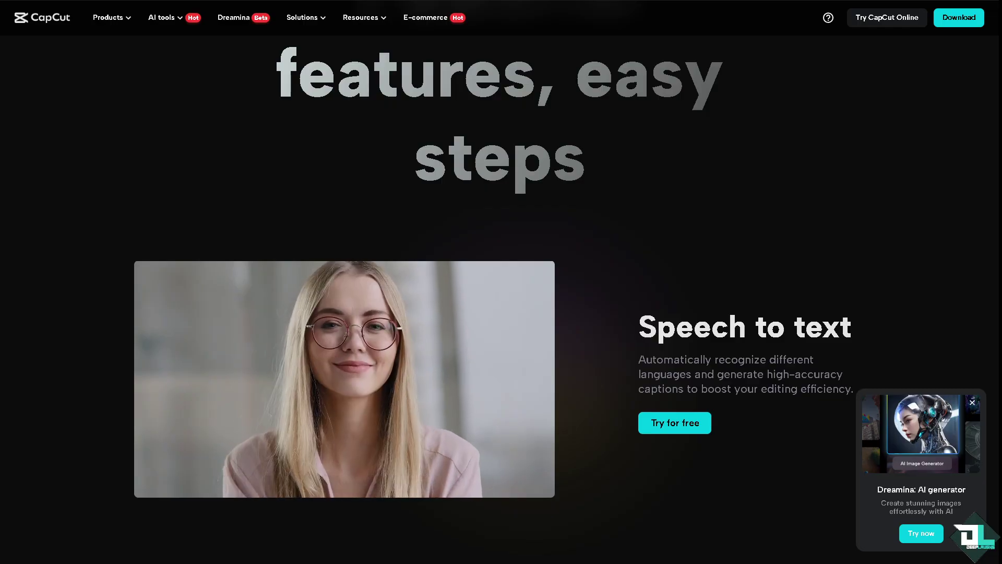
- Scroll the CapCut landing page down past Speech to text to the Text to speech section
scroll(501, 282, "down", 5)
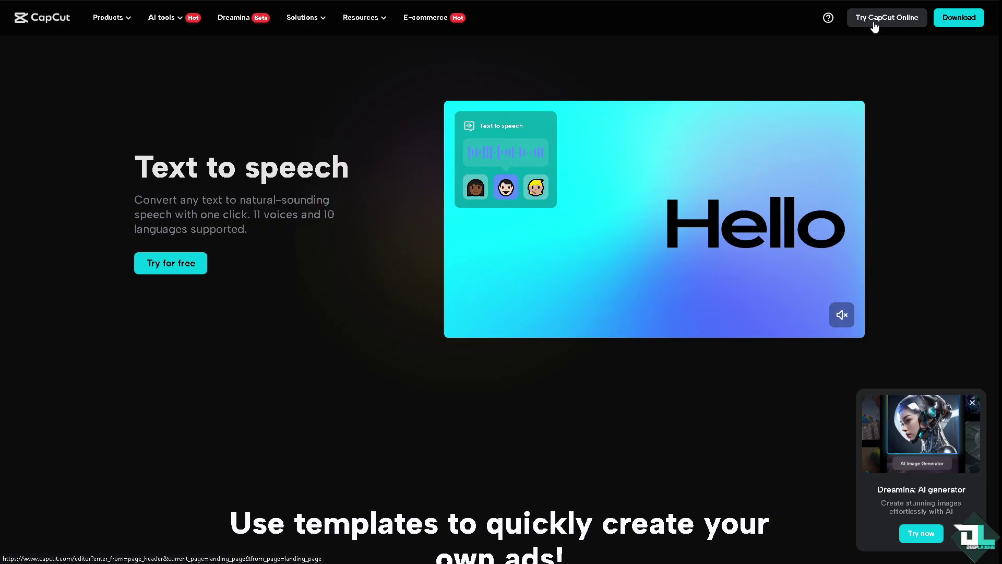
- Launch Try CapCut Online and page through the welcome dialog's carousel slides
left_click(875, 27)
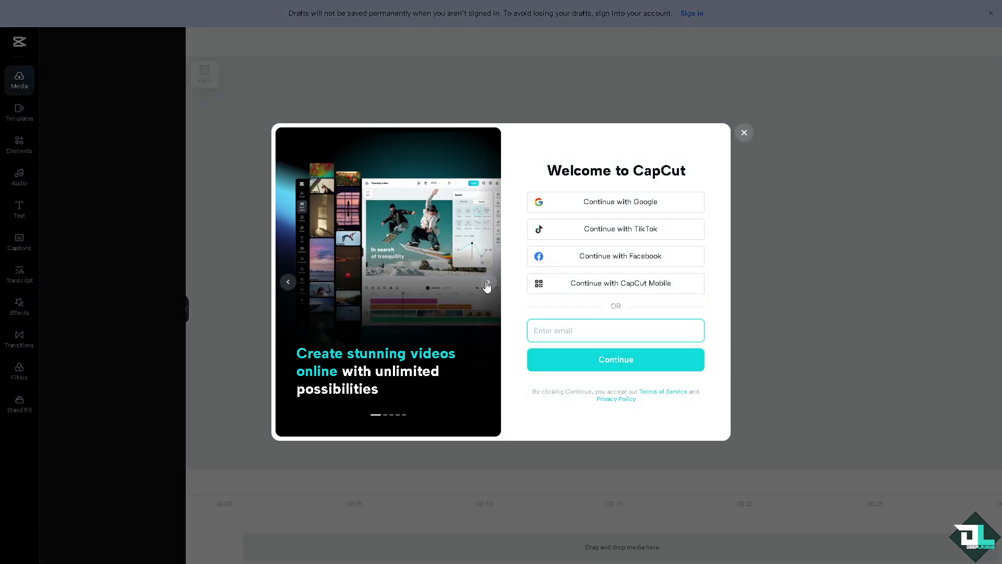
left_click(490, 285)
left_click(489, 285)
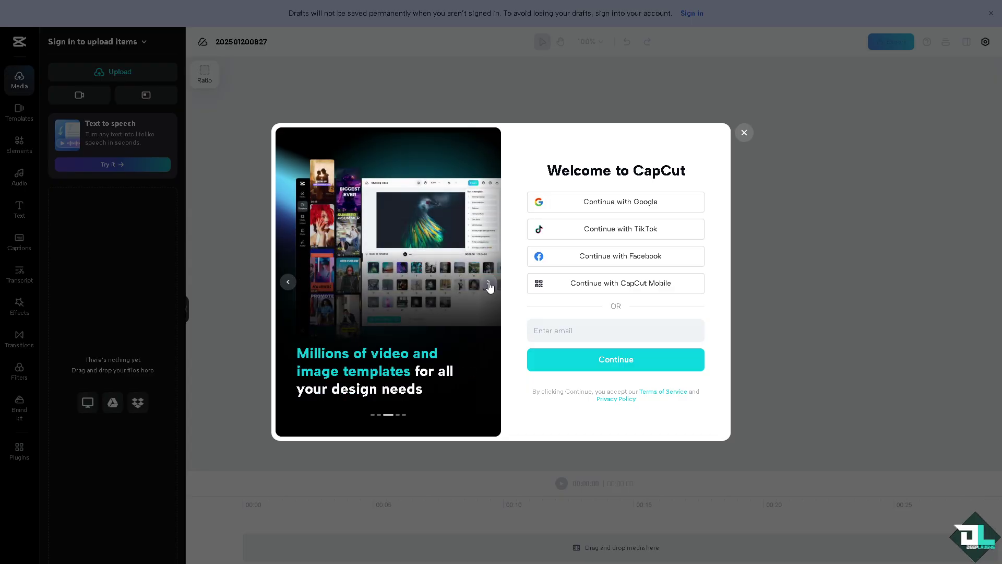
left_click(489, 285)
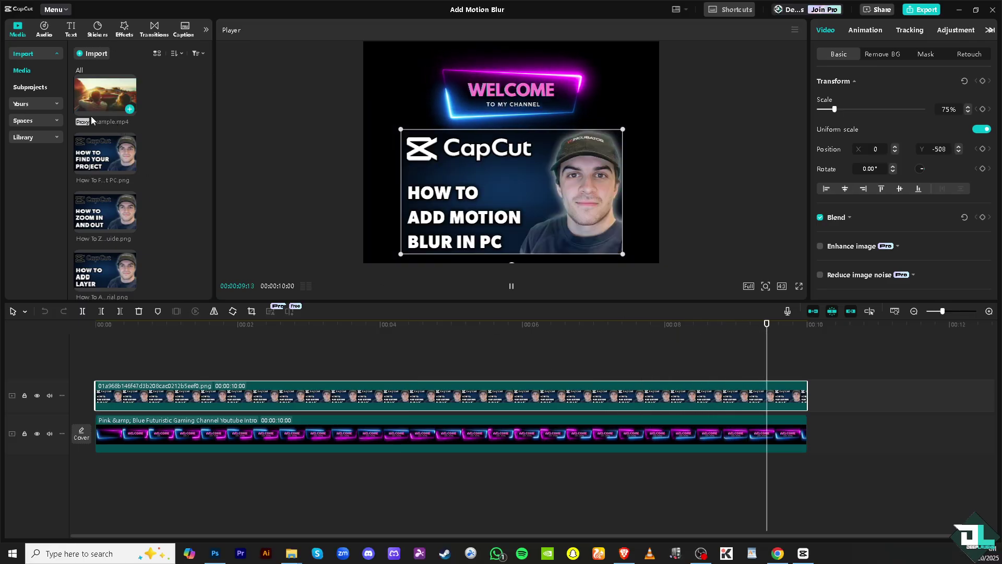
- Search the stock library for 'motor' and add the motocross jump clip on a new top track at 10 s
scroll(166, 202, "down", 2)
left_click_drag(208, 79, 211, 293)
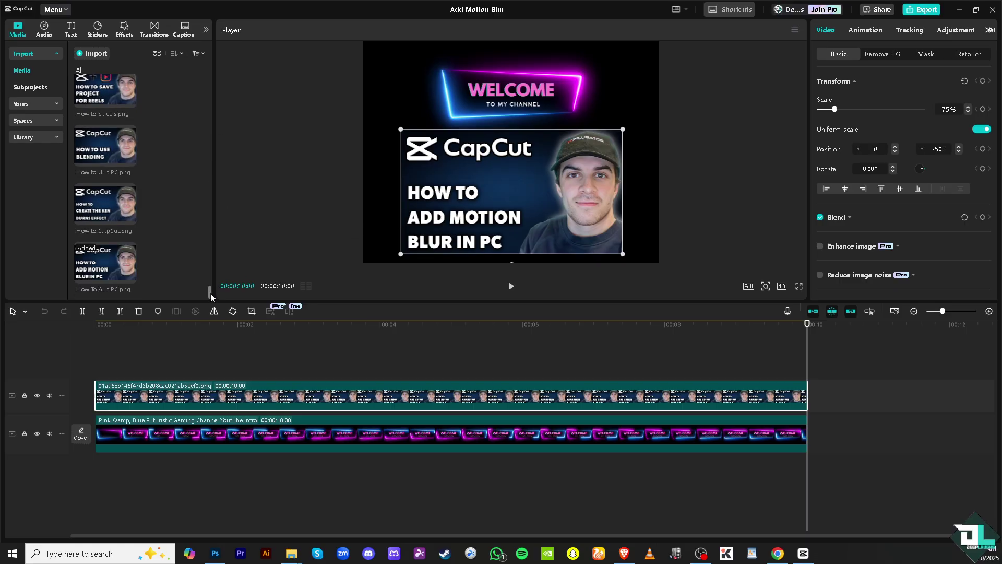
left_click(36, 137)
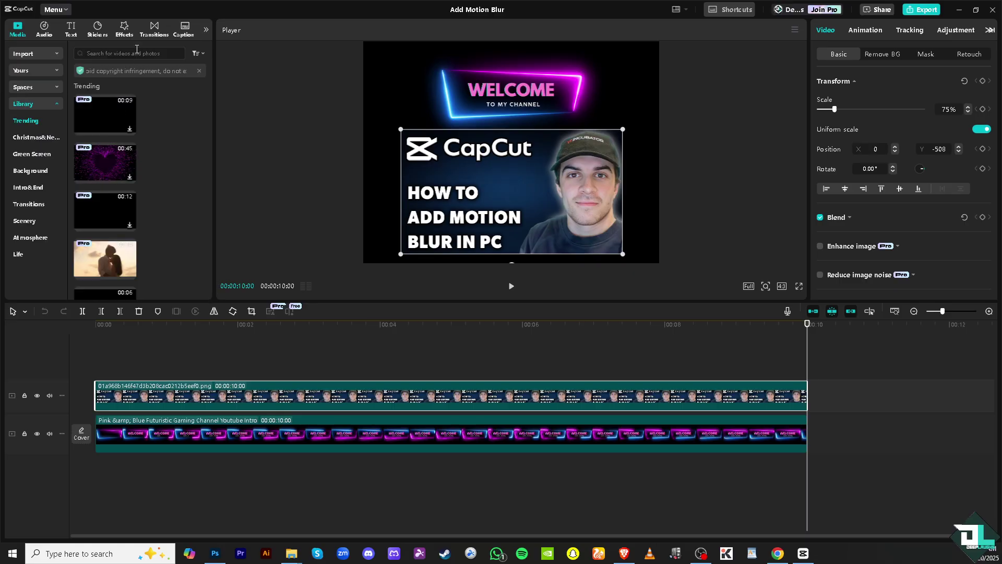
left_click(136, 52)
type("motor")
key("Return")
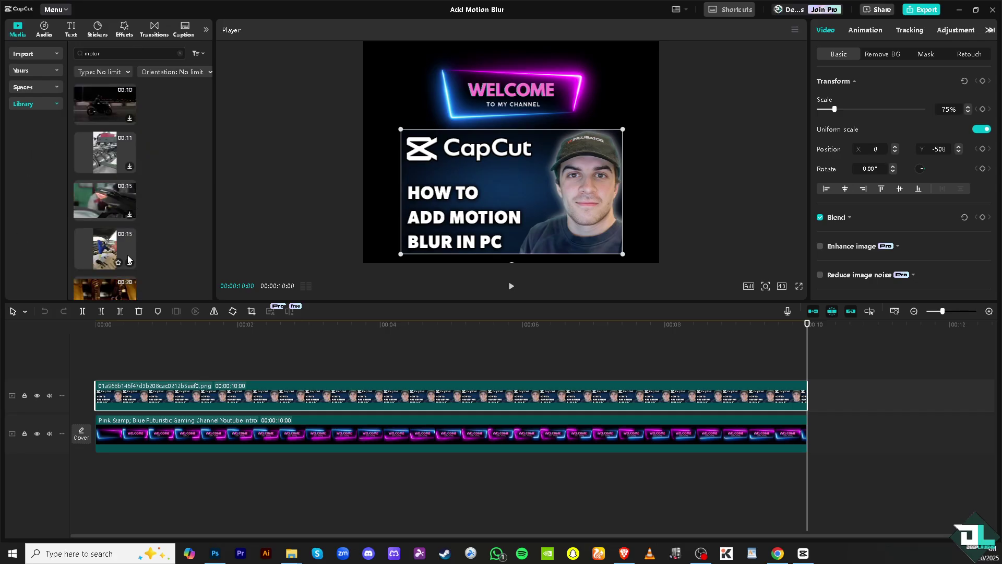
scroll(119, 230, "down", 4)
left_click_drag(121, 167, 800, 366)
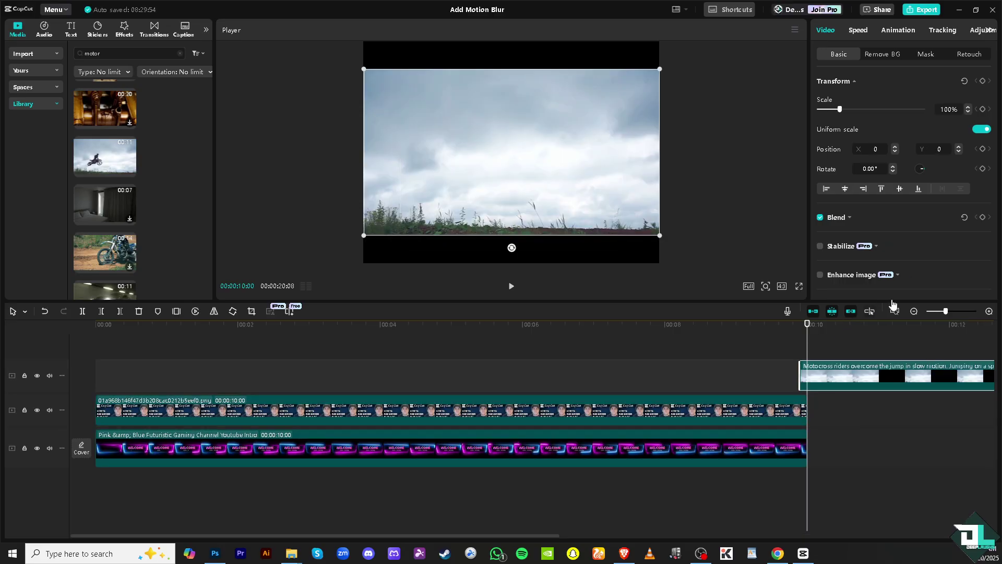
- Zoom the timeline out and bring the playhead back toward the project start
left_click(914, 312)
left_click(914, 311)
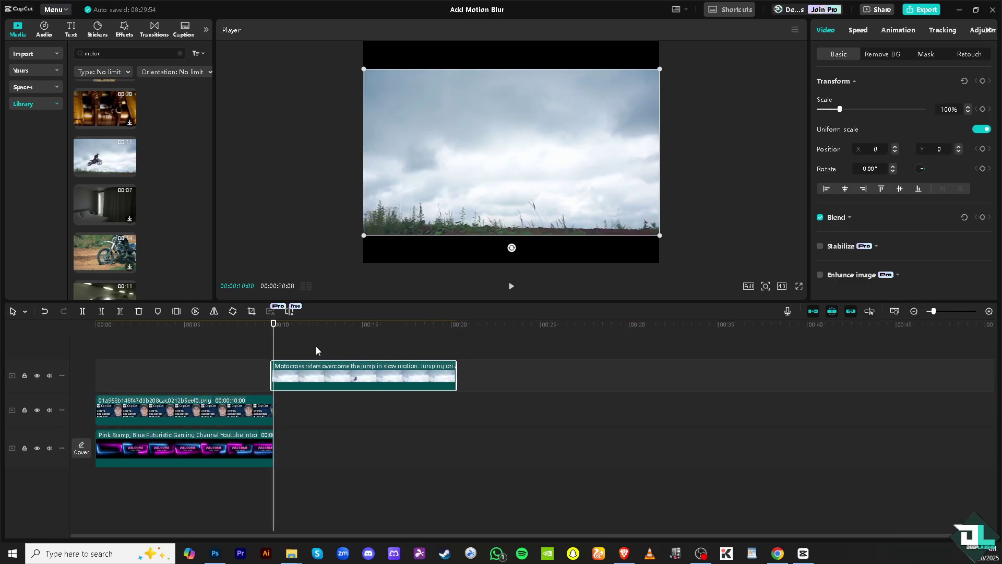
mouse_move(321, 378)
left_mouse_down()
mouse_move(261, 365)
mouse_move(167, 368)
mouse_move(332, 384)
mouse_move(333, 375)
left_mouse_up()
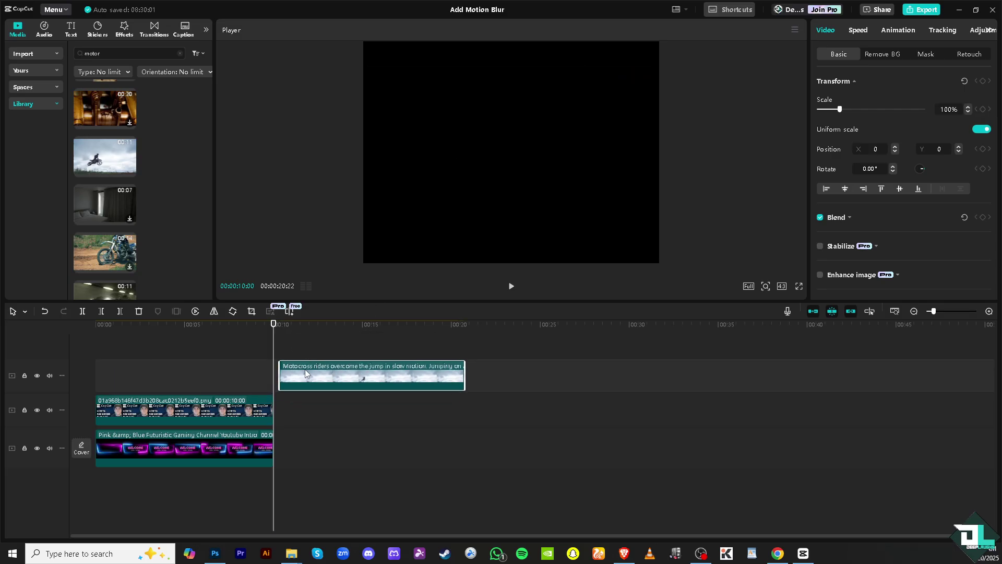
left_click_drag(274, 325, 95, 332)
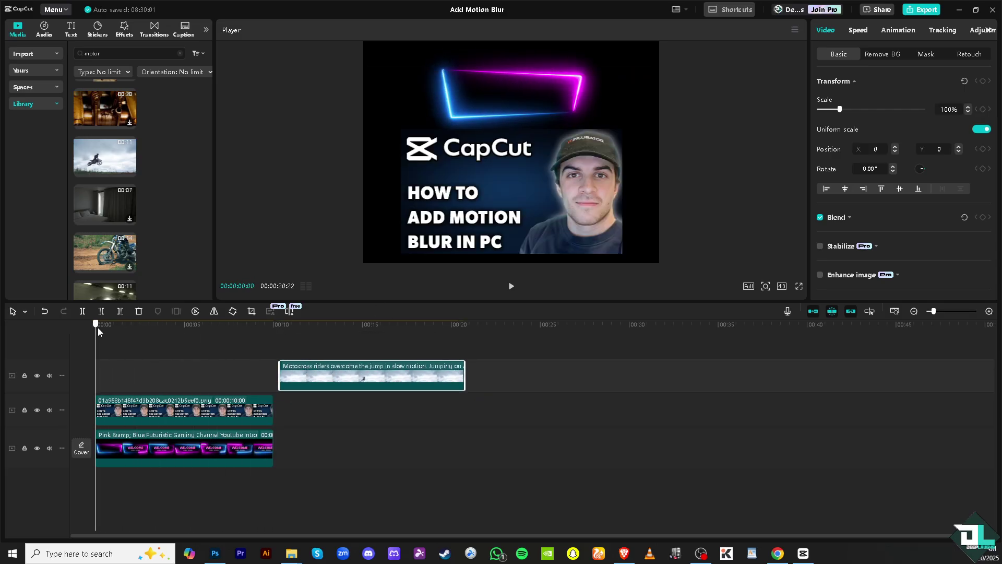
- Shrink the neon frame to 66% and thumbnail to 75% at the top, and start the motocross clip at 0:00
left_click(568, 164)
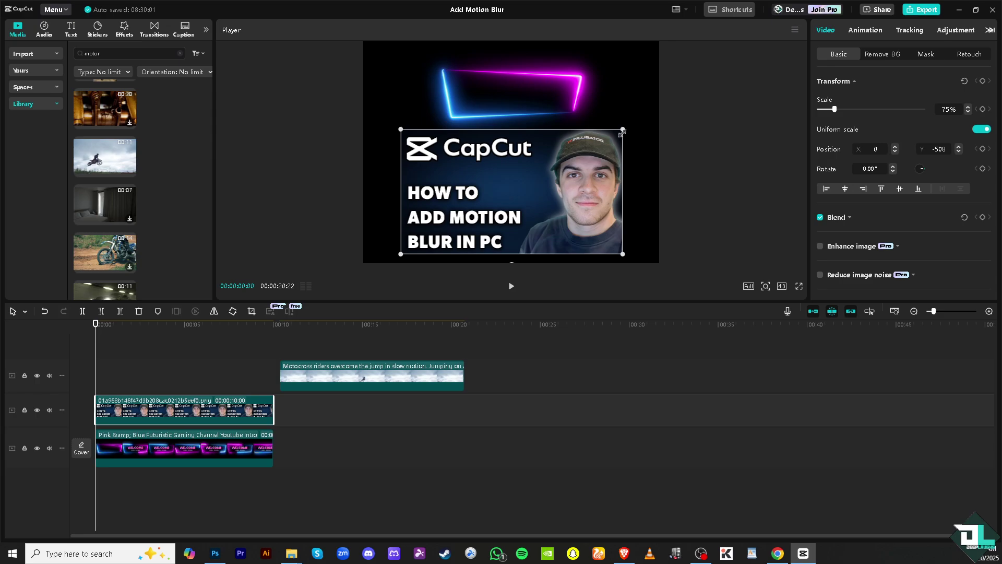
left_click(518, 97)
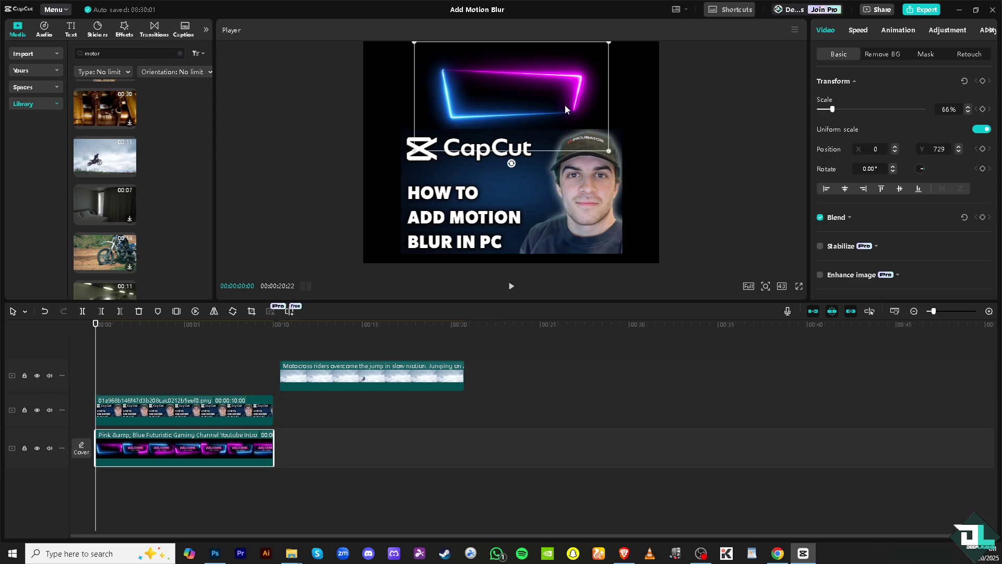
left_click_drag(614, 130, 612, 86)
left_click_drag(527, 177, 500, 109)
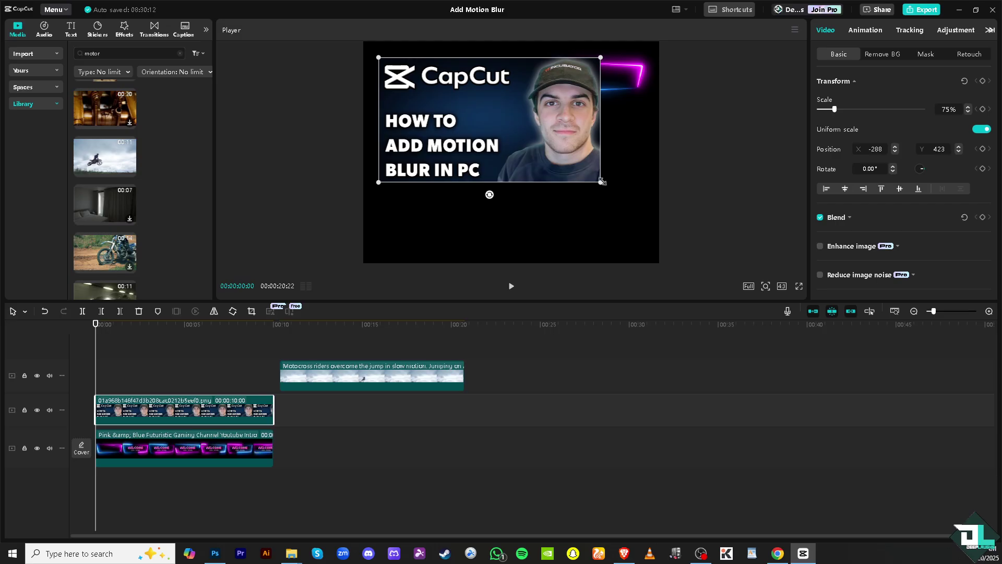
left_click_drag(603, 184, 489, 110)
left_click_drag(434, 376, 249, 377)
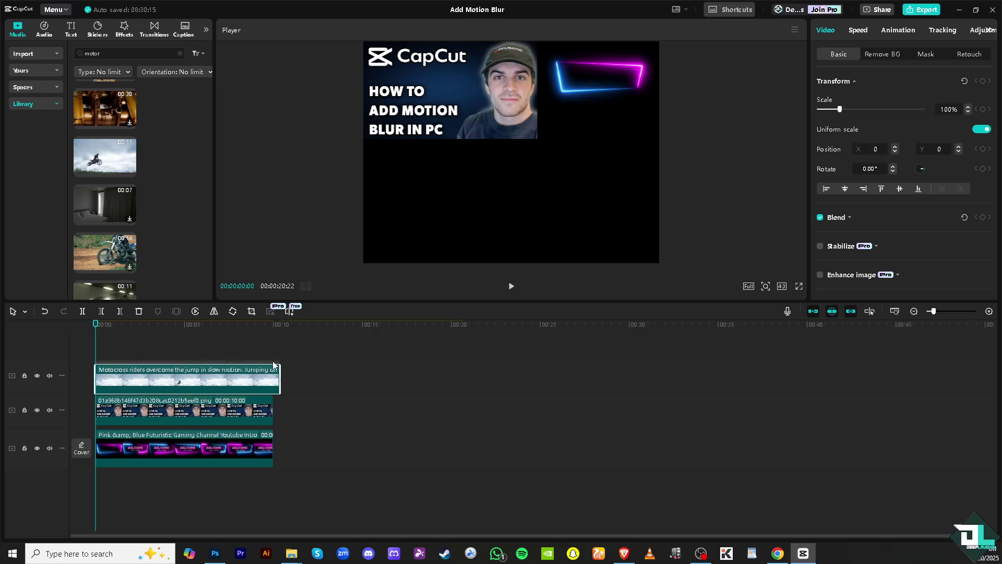
- Scale the motocross clip to 72% and settle it on the frame's bottom edge below the thumbnail
left_click_drag(546, 117, 559, 146)
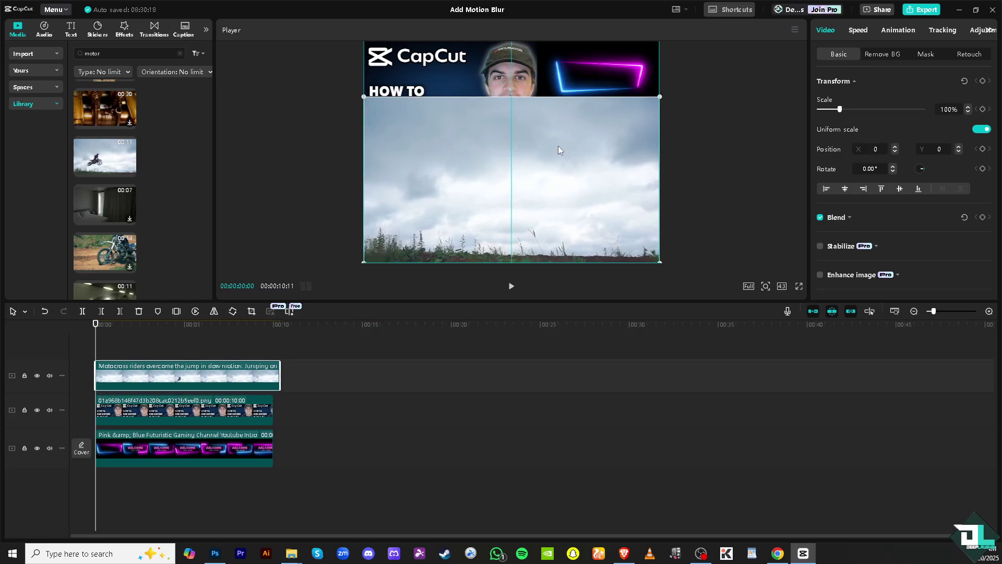
left_click_drag(659, 97, 631, 112)
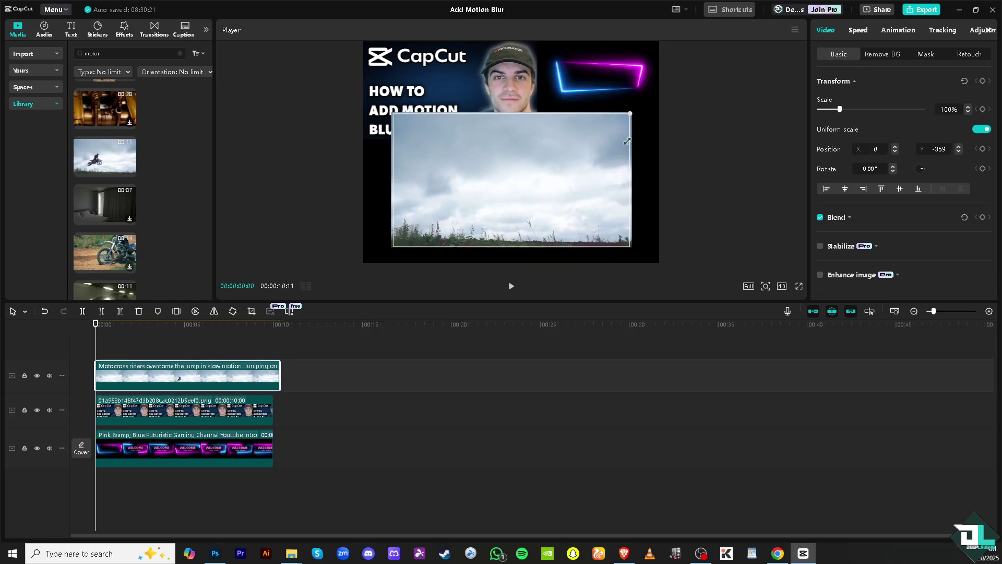
left_click_drag(574, 181, 569, 206)
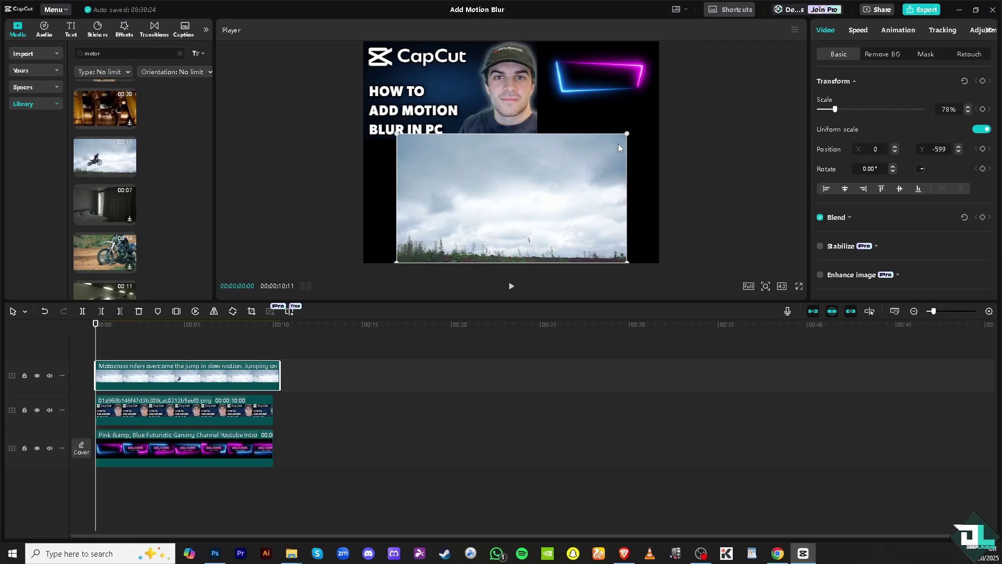
left_click_drag(627, 133, 618, 139)
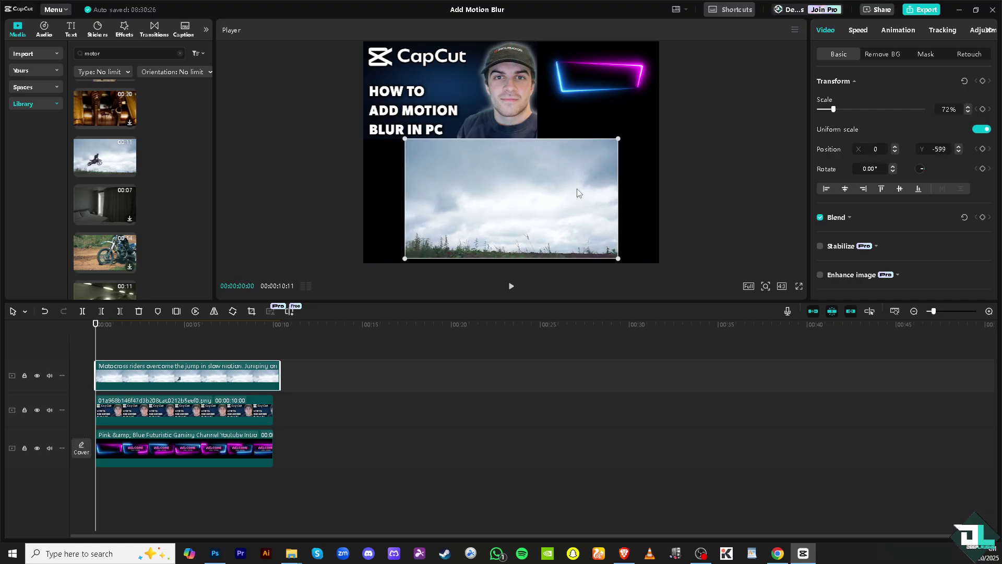
left_click_drag(577, 193, 577, 199)
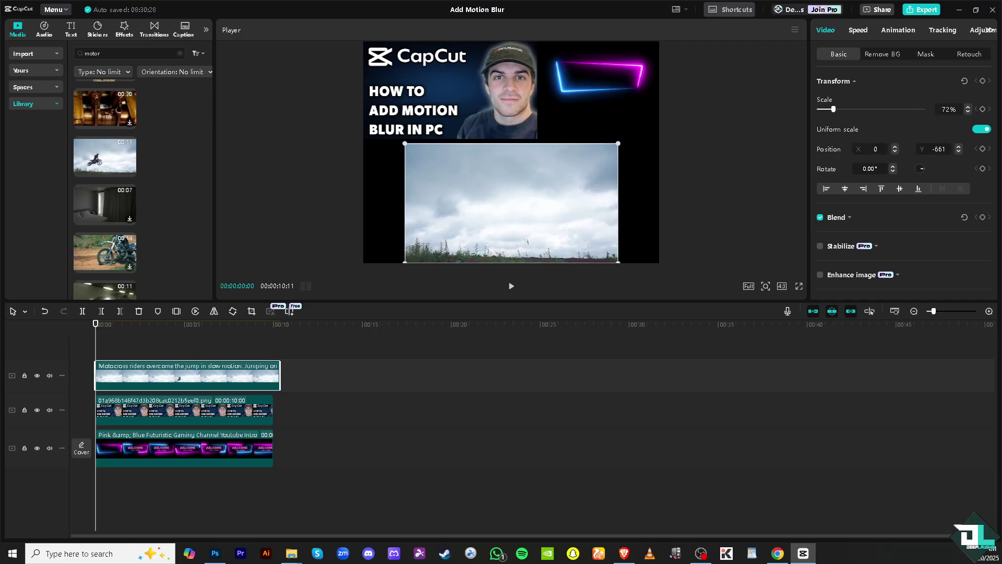
- Enable Motion blur in the Video Basic panel for the motocross clip (Blur 100, Blend 0)
scroll(903, 209, "down", 1)
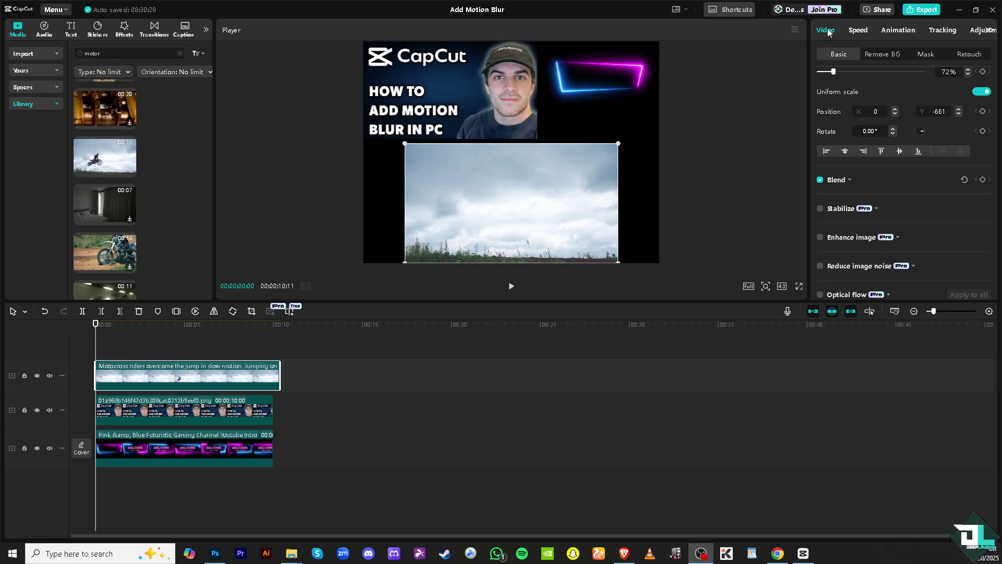
left_click(193, 383)
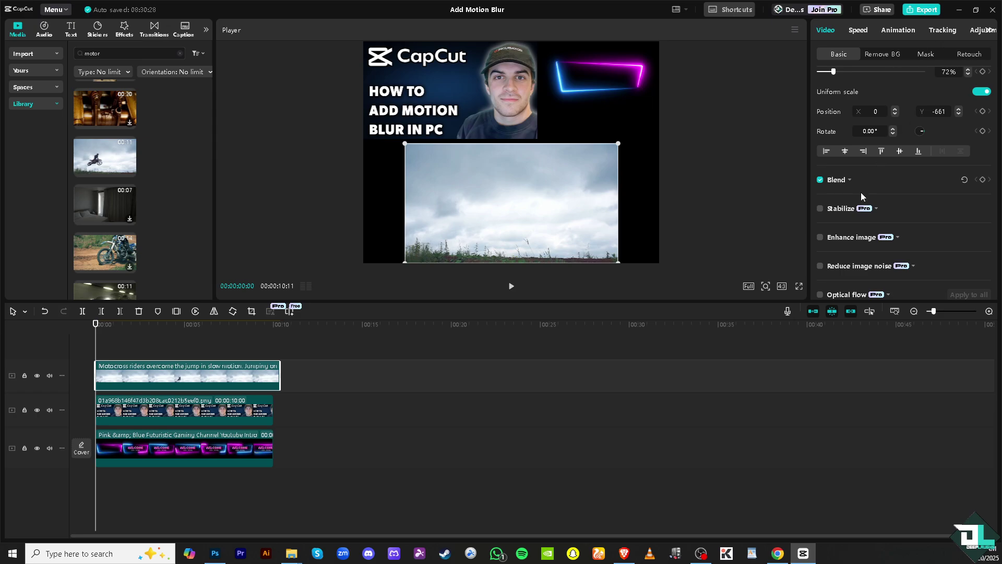
scroll(874, 199, "down", 10)
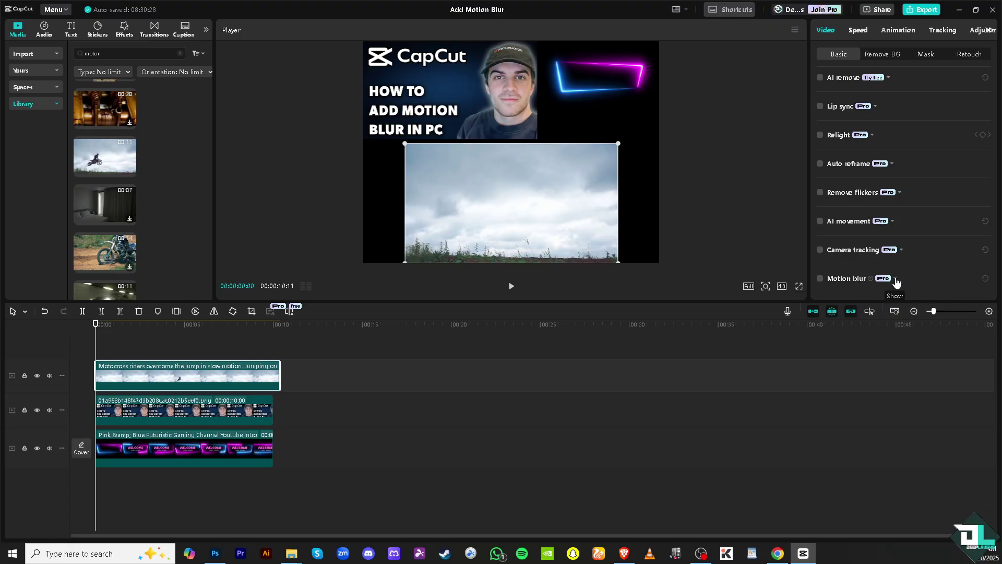
scroll(860, 221, "down", 2)
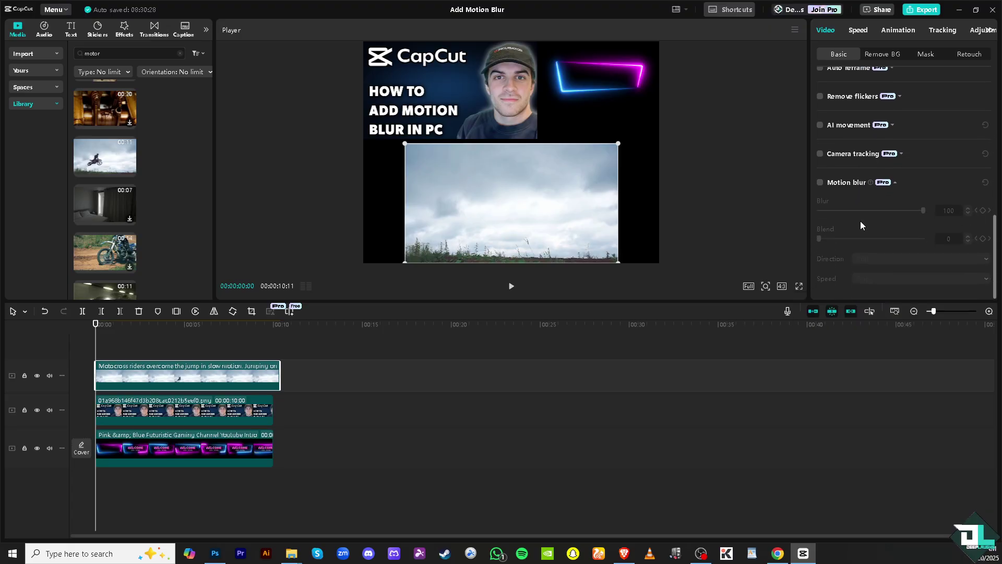
left_click(820, 182)
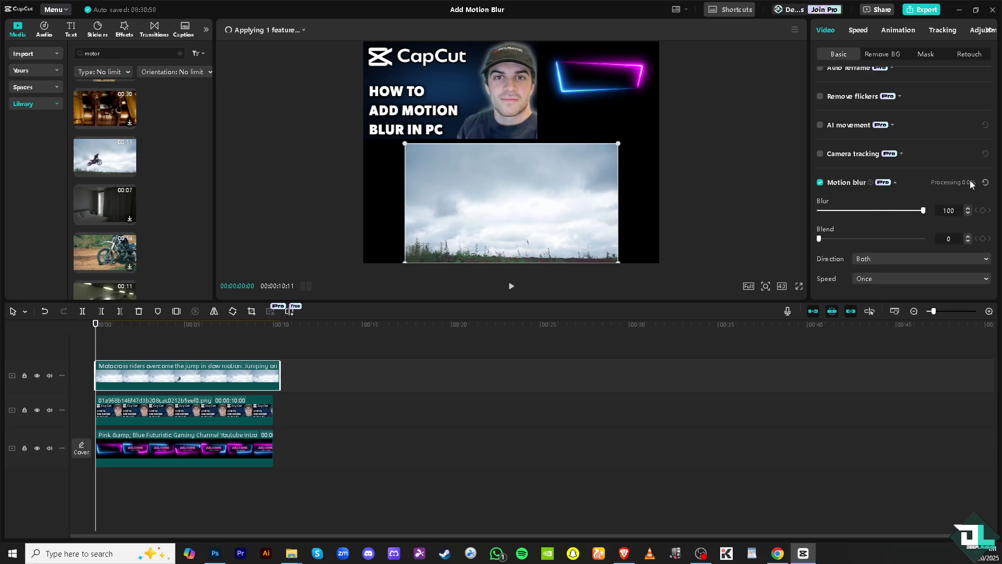
- Set the motion blur to Blur 99 and Blend 100, previewing the jump around four seconds
left_click_drag(923, 211, 853, 213)
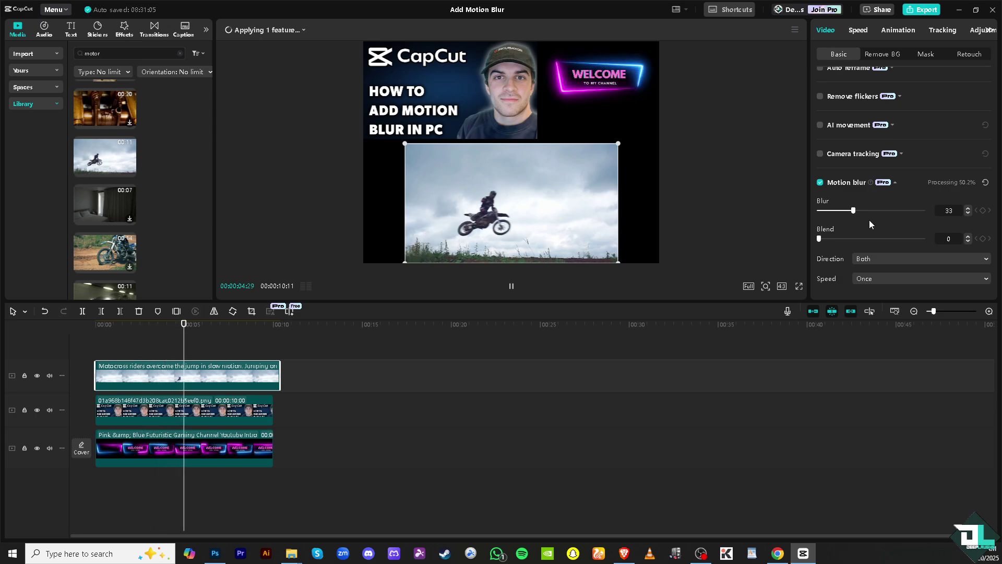
left_click_drag(848, 212, 920, 219)
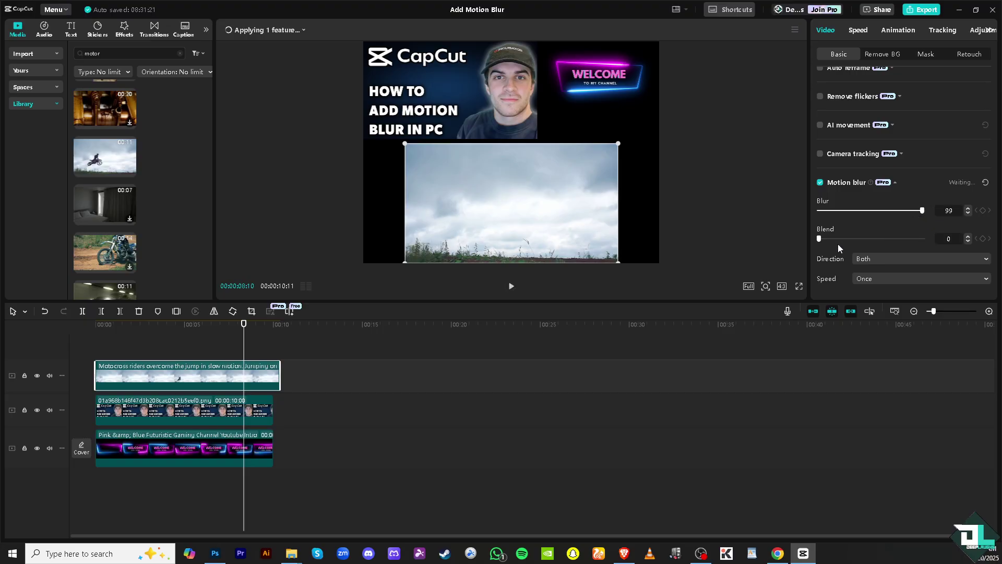
left_click(510, 286)
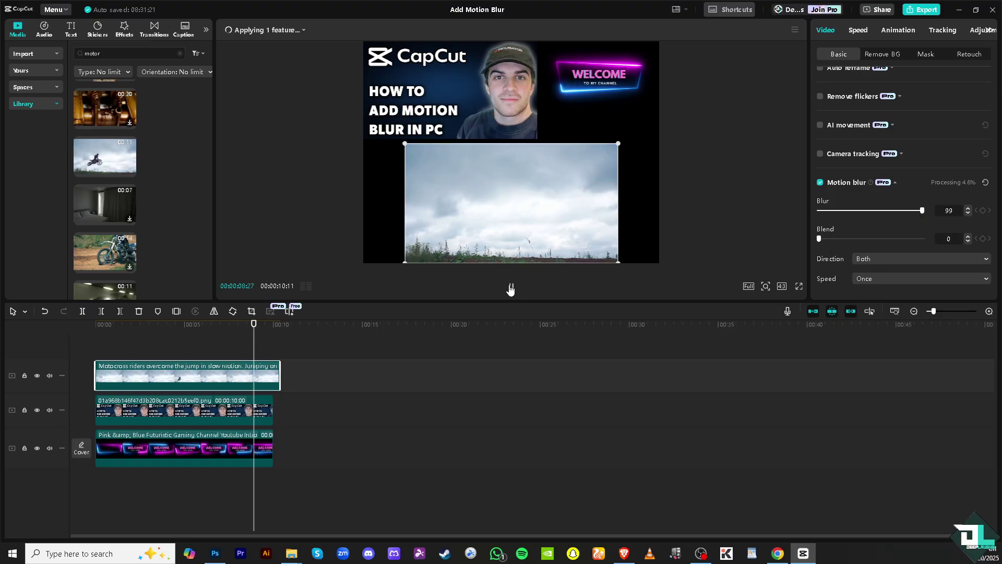
left_click_drag(259, 322, 168, 323)
left_click(510, 288)
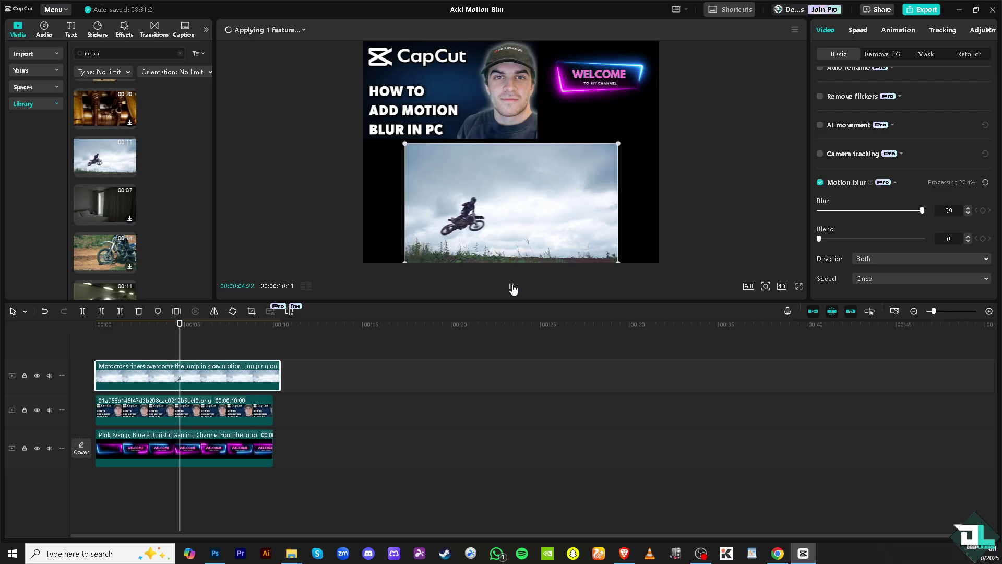
left_click(511, 287)
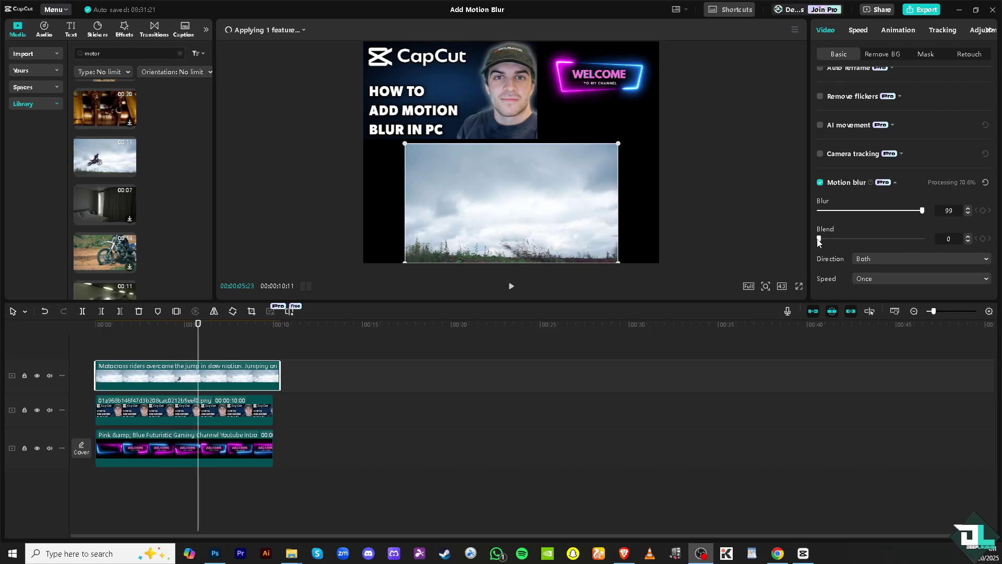
left_click_drag(819, 240, 836, 242)
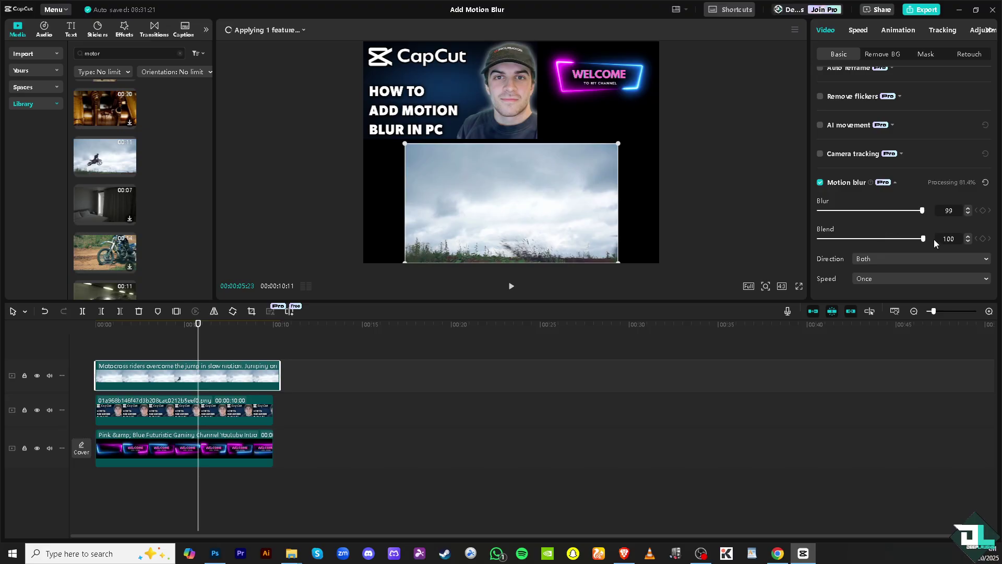
left_click(988, 259)
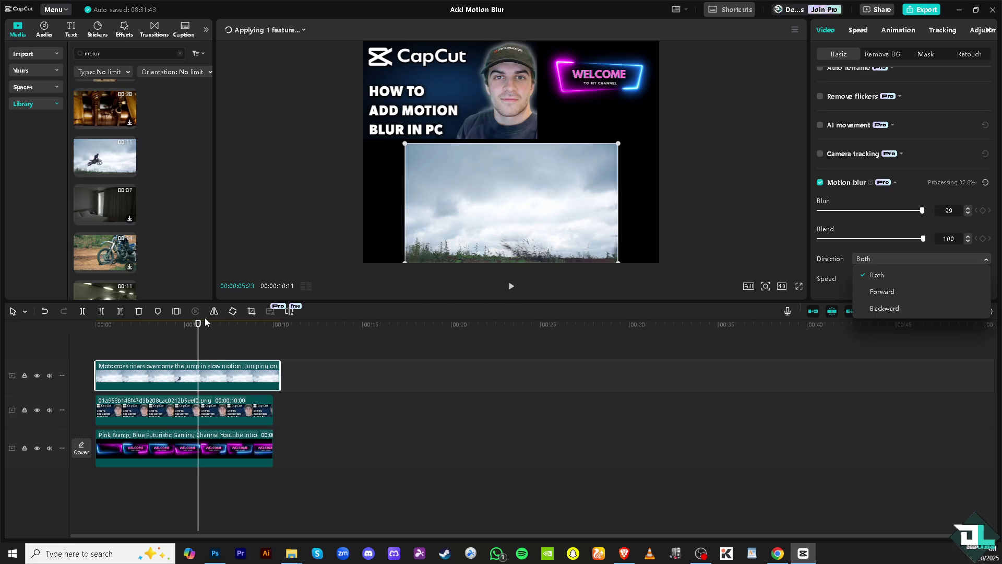
- Replay the jump from about three seconds to review the blur
left_click_drag(199, 326, 163, 324)
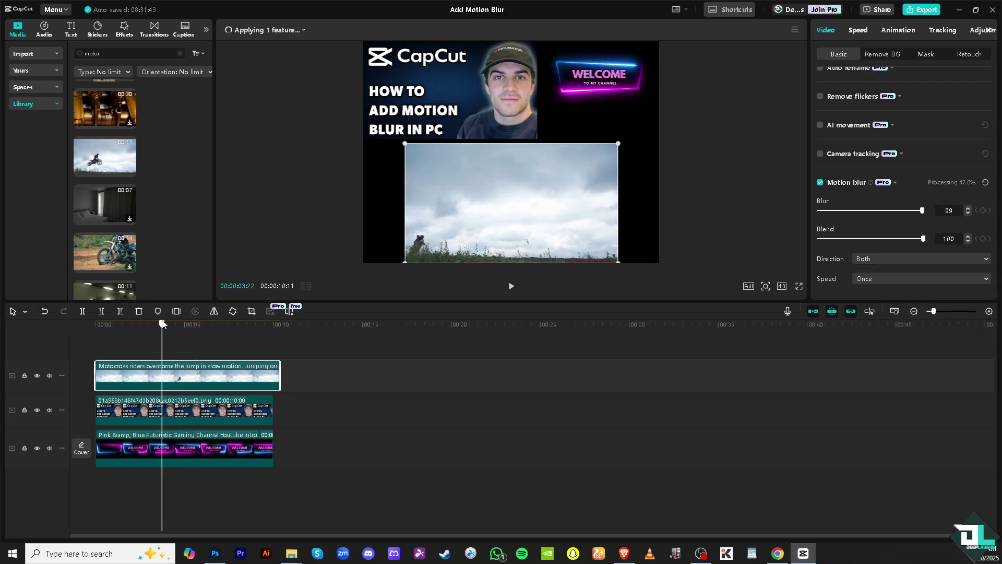
left_click(511, 287)
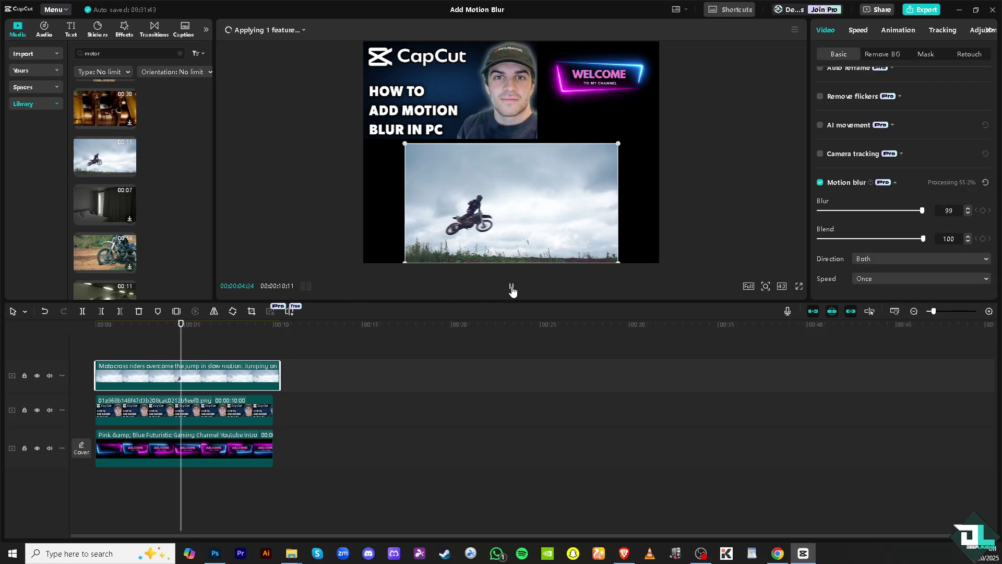
left_click(511, 288)
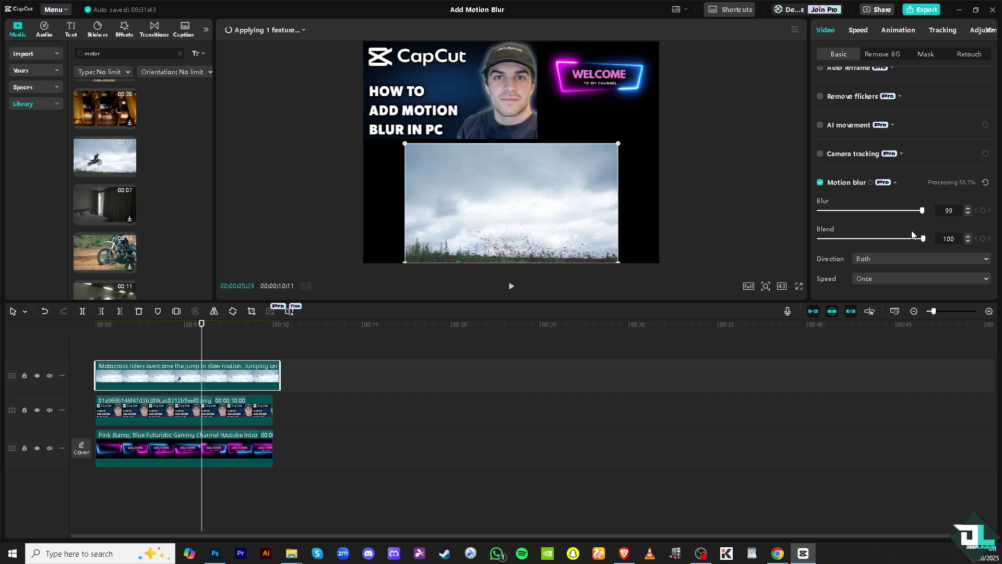
- Set the motion blur Direction to Forward and Speed to Twice
left_click(904, 259)
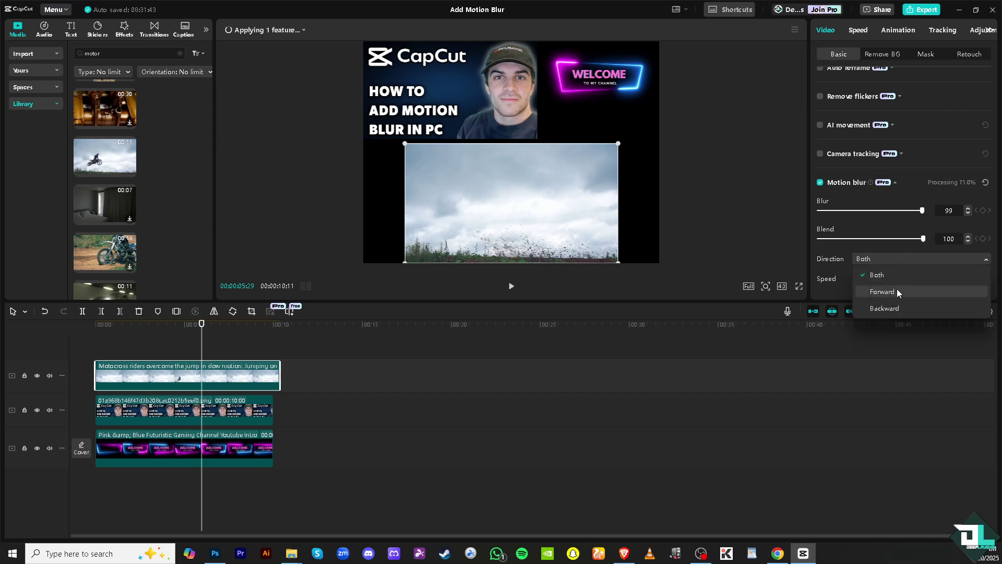
left_click(896, 291)
left_click(896, 279)
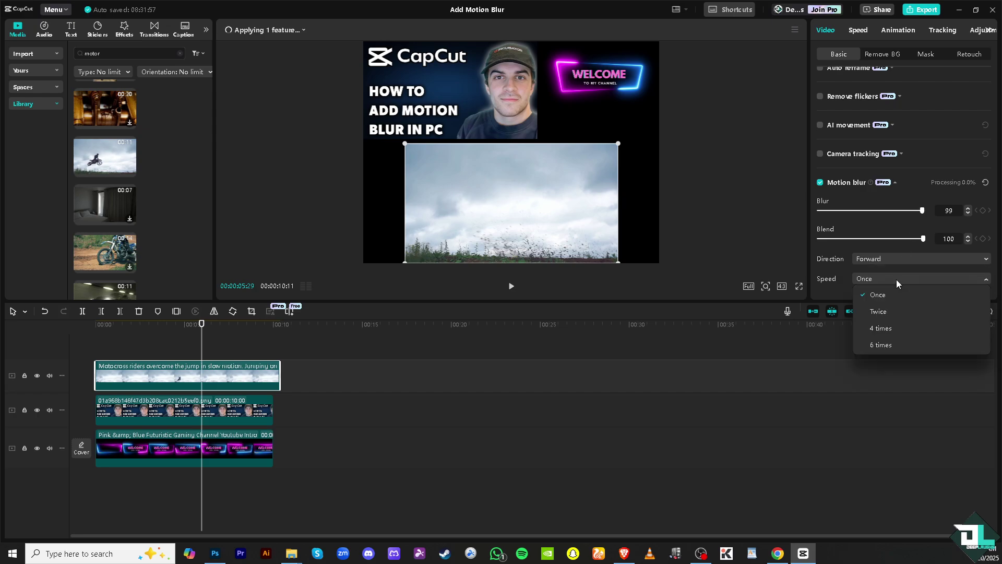
left_click(889, 310)
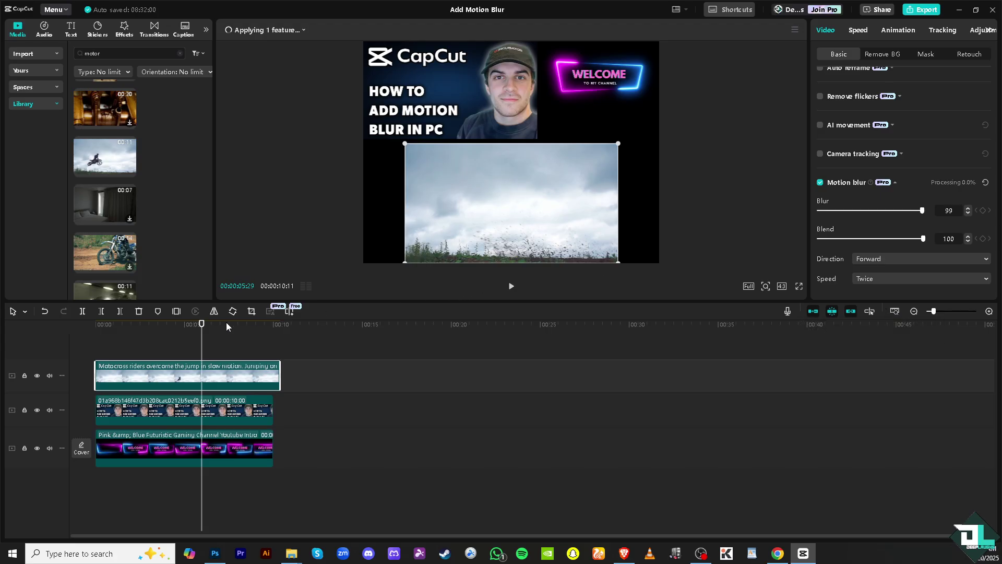
left_click_drag(201, 324, 95, 325)
- Play the motocross clip from the start while the motion blur finishes processing
left_click(512, 288)
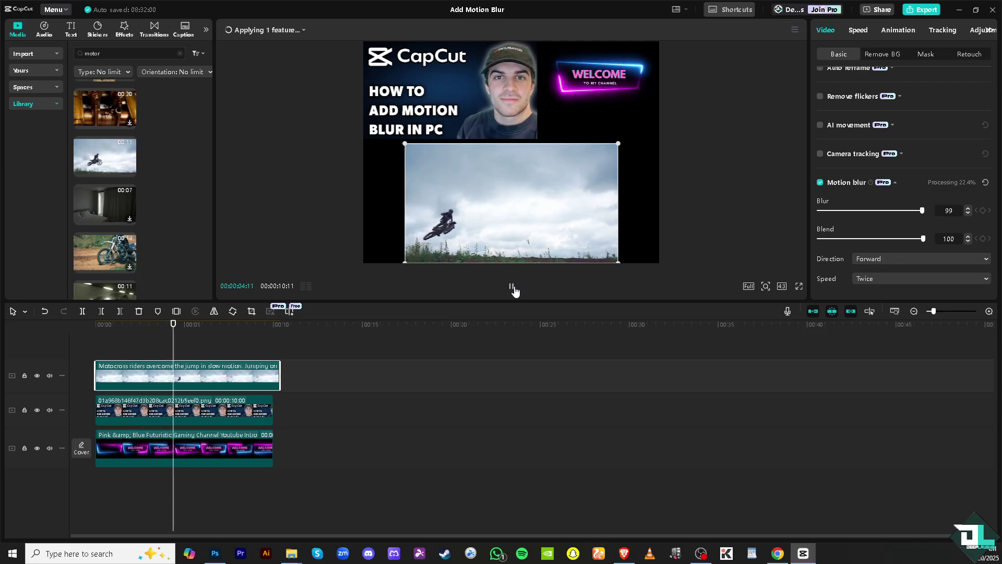
left_click(512, 286)
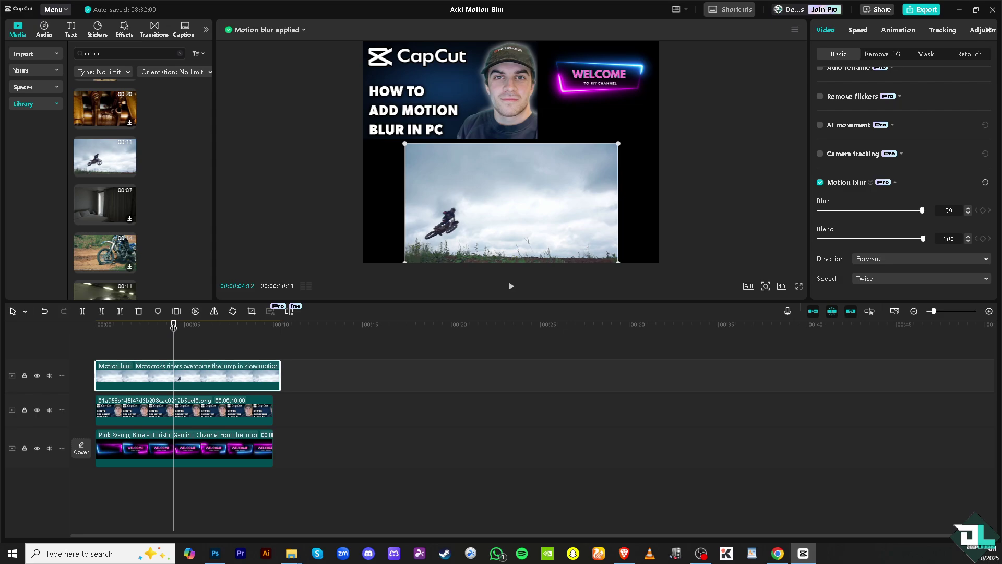
left_click_drag(174, 324, 90, 326)
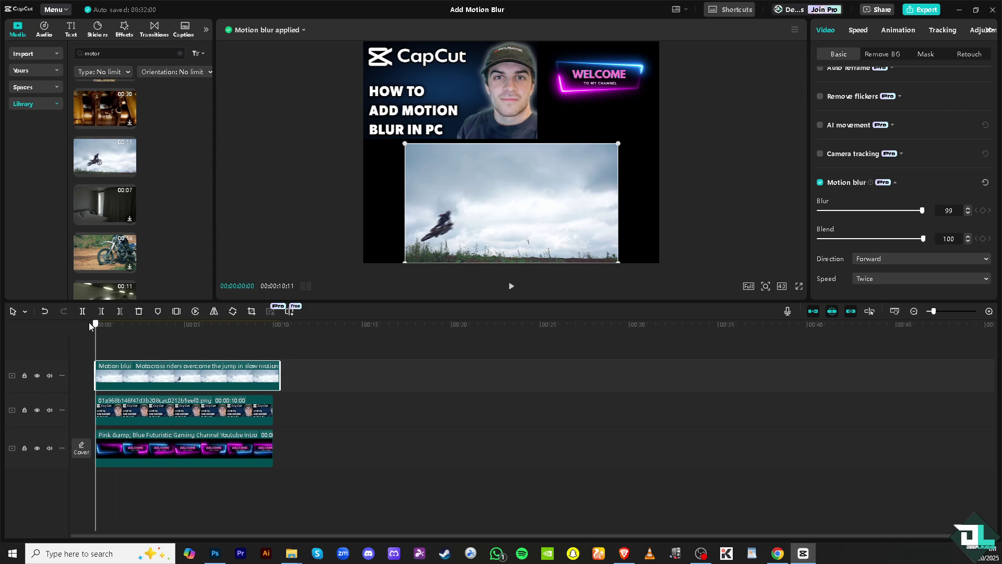
left_click(512, 289)
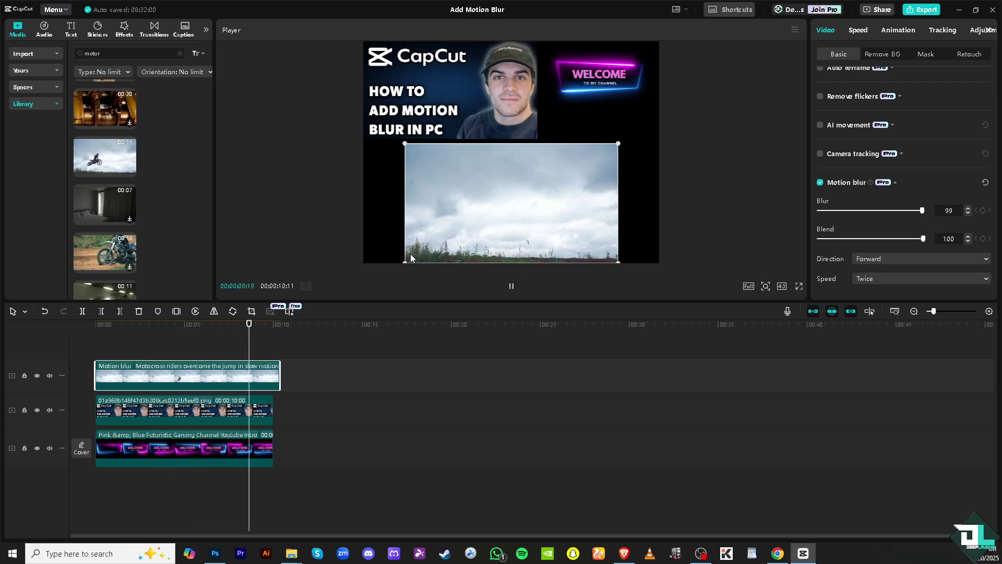
left_click(511, 286)
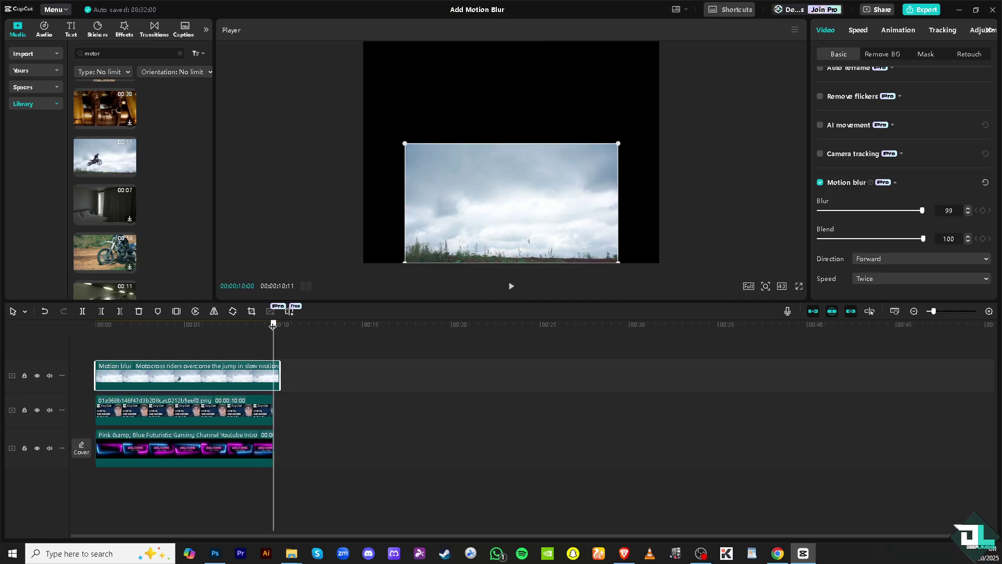
left_click_drag(276, 325, 96, 325)
left_click(512, 289)
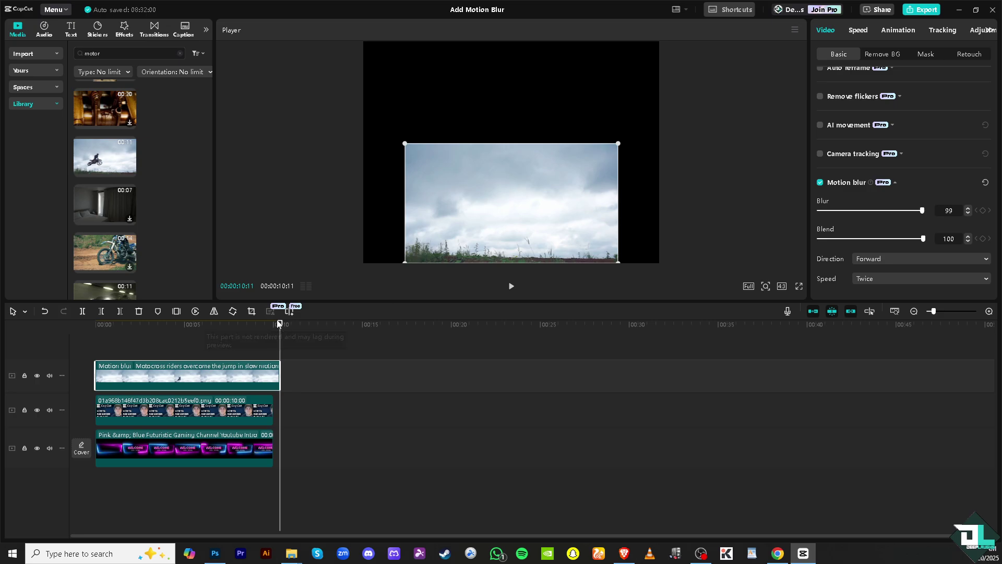
left_click_drag(279, 326, 96, 323)
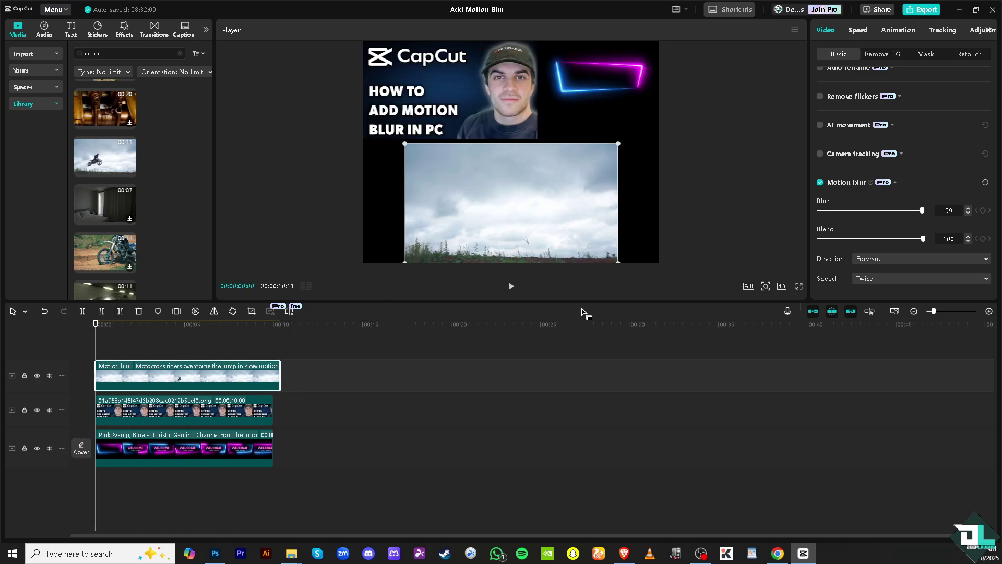
left_click(511, 289)
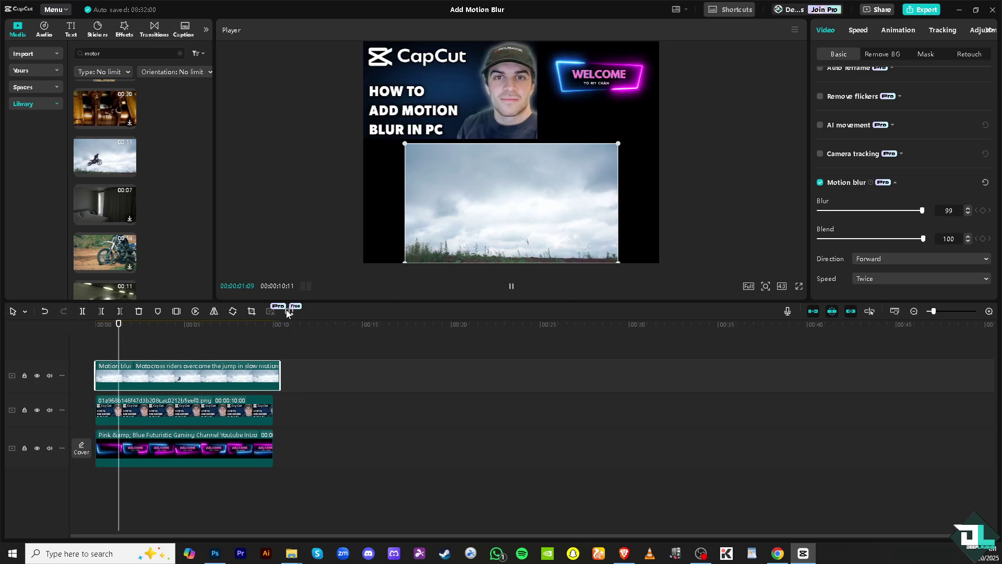